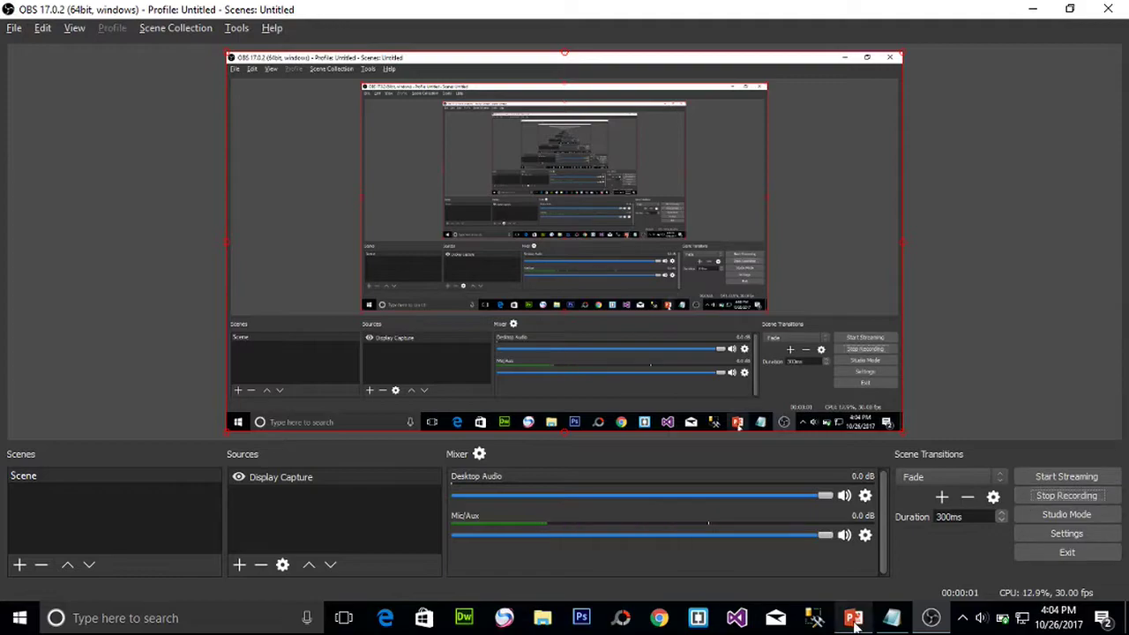
# Step: Bring the APTECH COMPUTER EDUCATION presentation to the front from the taskbar
pyautogui.click(853, 617)
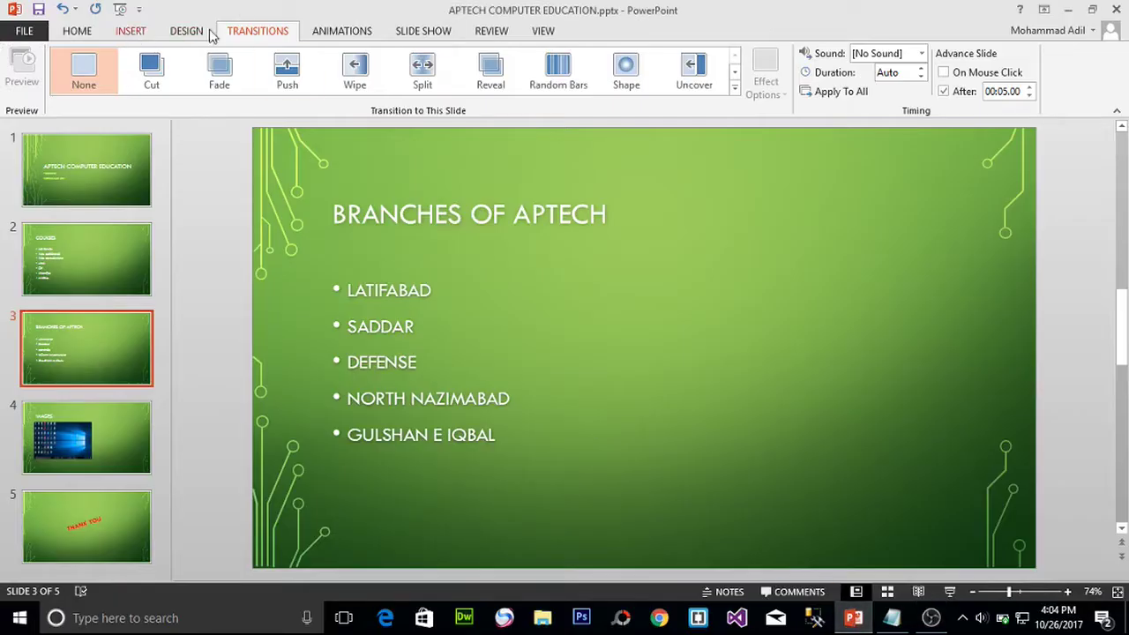
# Step: Show the Animations ribbon, after a glance at Transitions, and open title slide 1
pyautogui.click(344, 32)
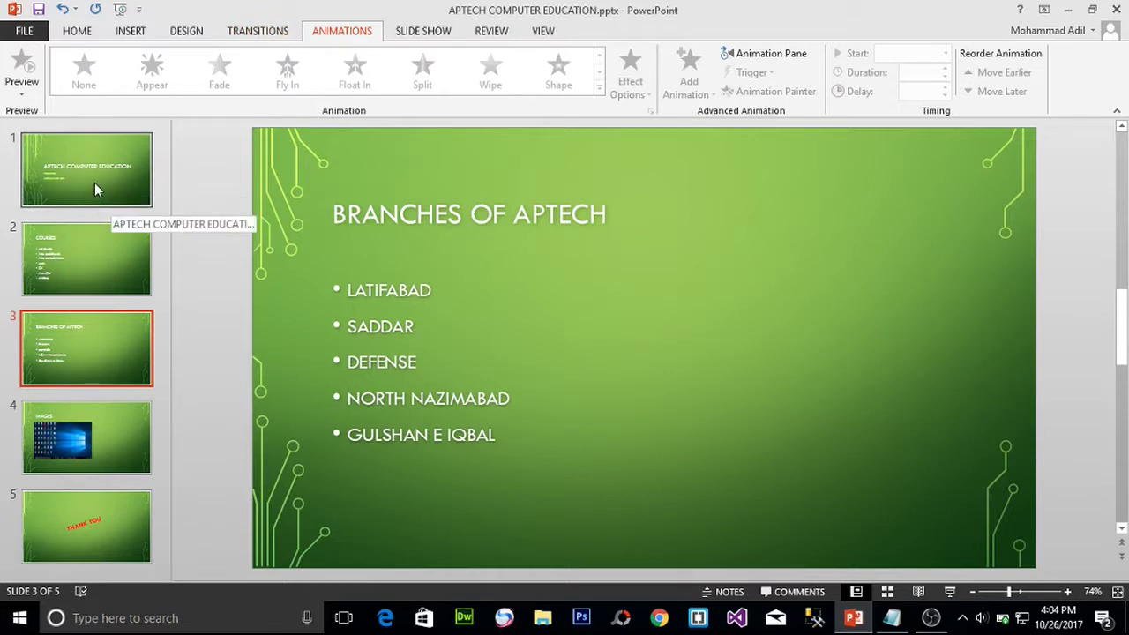
pyautogui.click(267, 34)
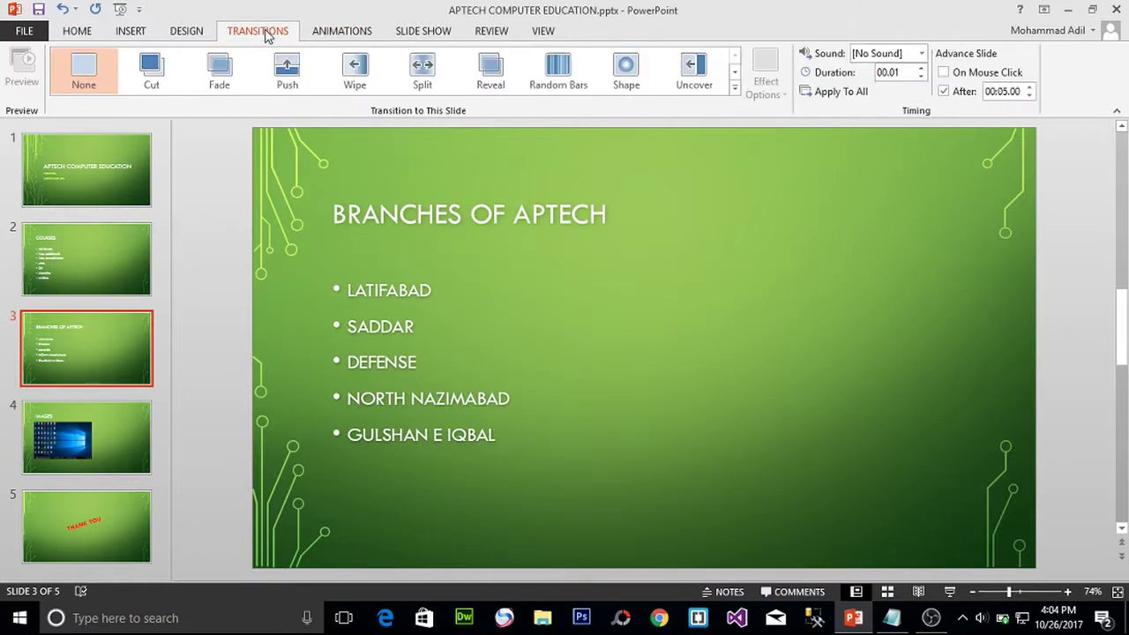
pyautogui.click(336, 33)
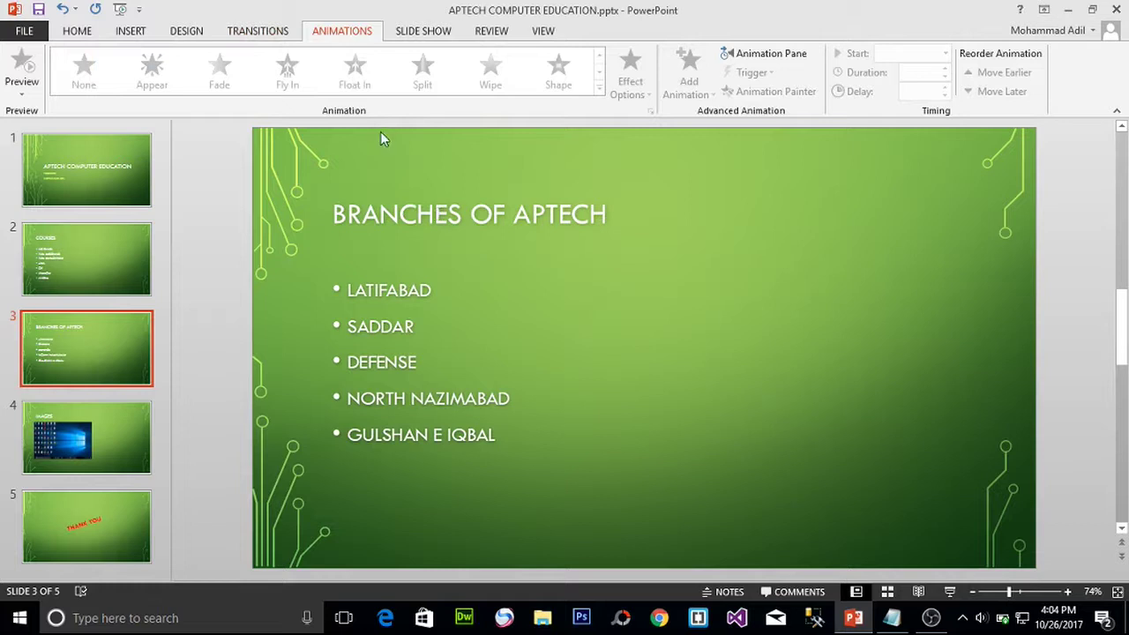
pyautogui.click(100, 179)
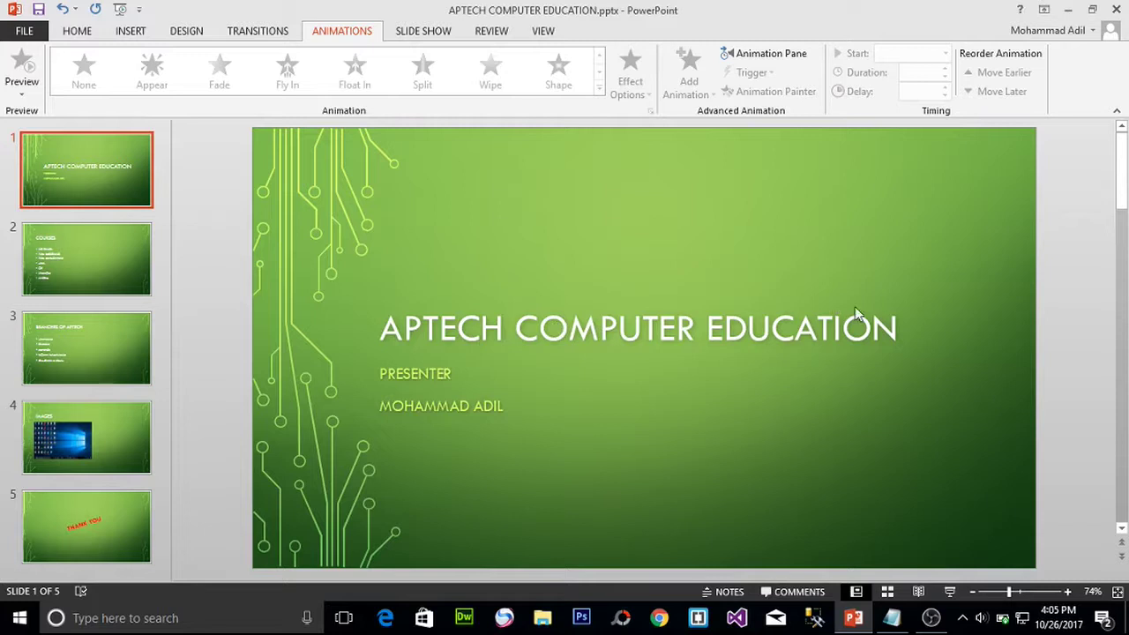
# Step: Apply the Bounce entrance effect to the APTECH COMPUTER EDUCATION title
pyautogui.click(882, 328)
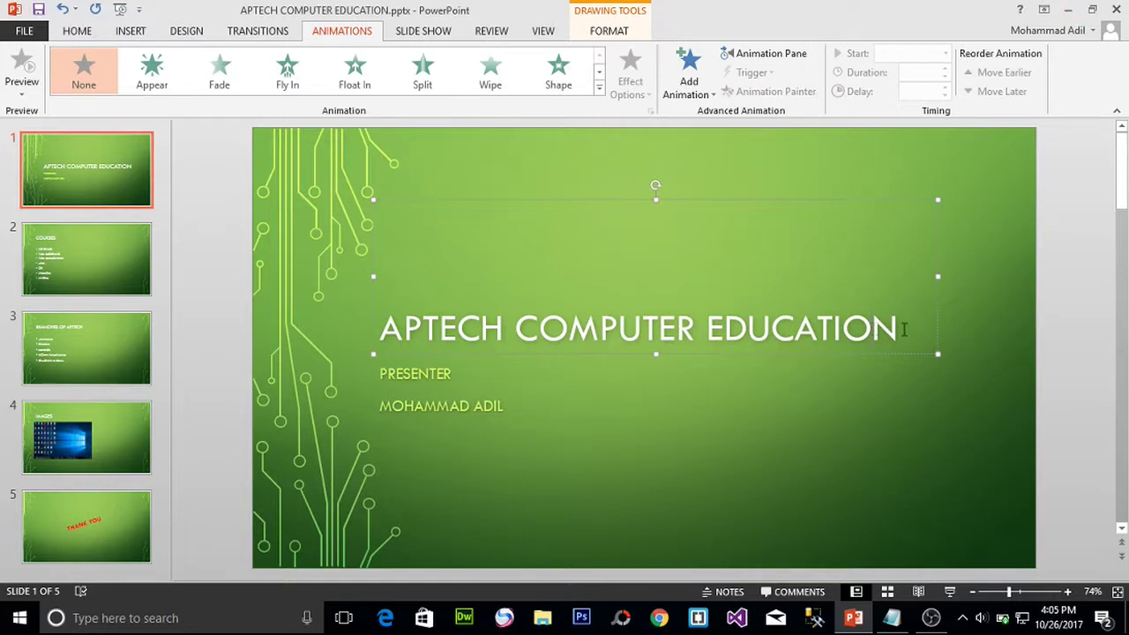
pyautogui.moveTo(906, 328); pyautogui.dragTo(465, 314)
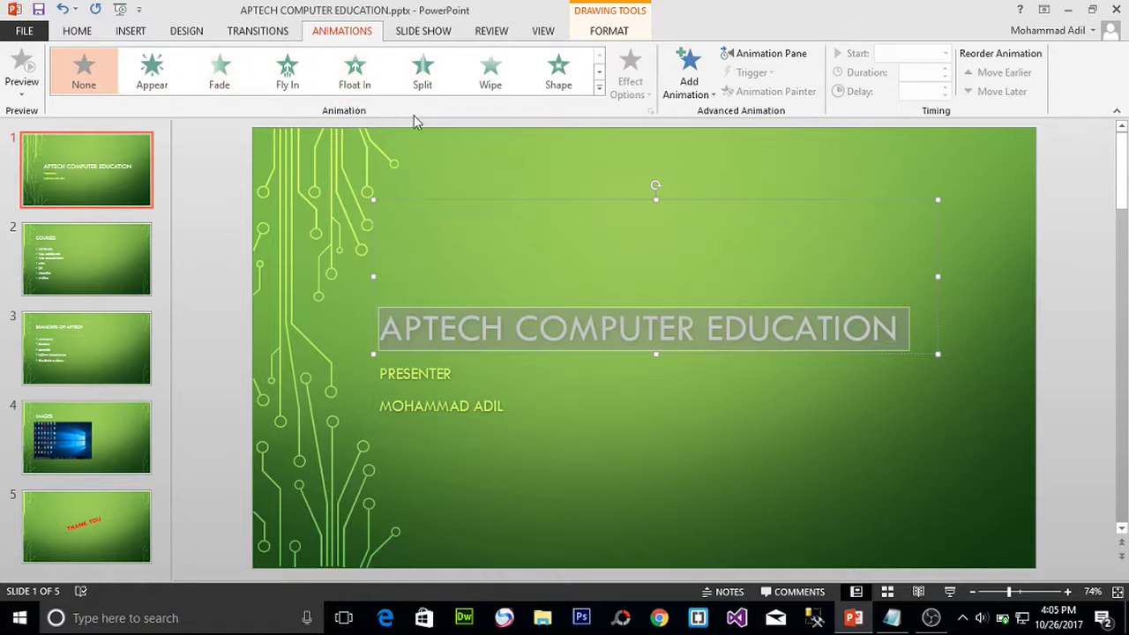
pyautogui.click(308, 235)
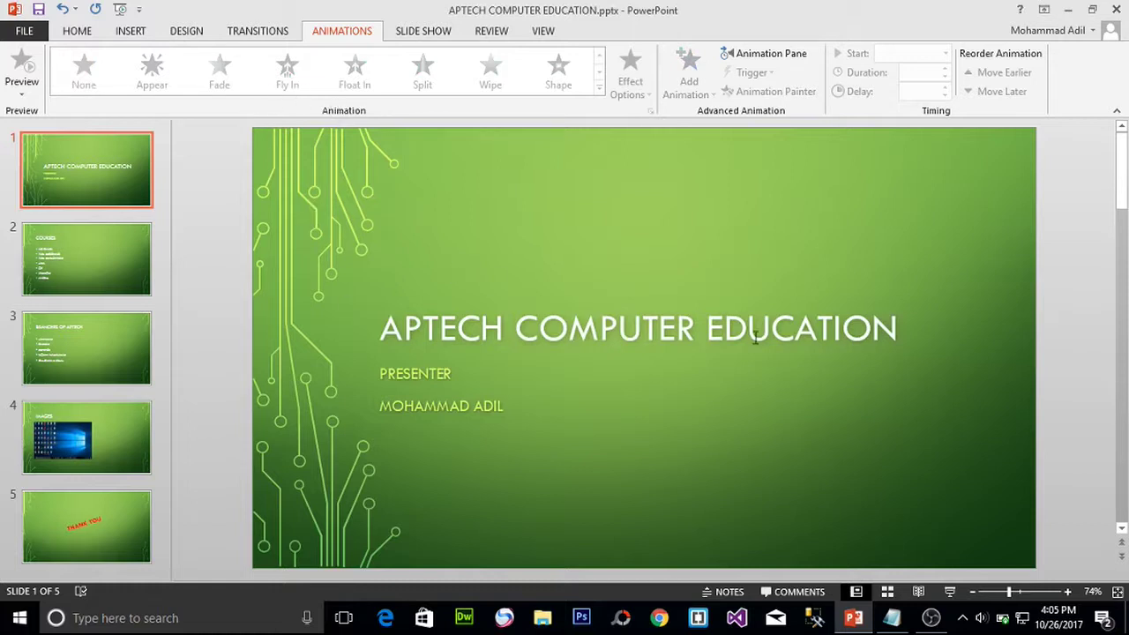
pyautogui.click(896, 326)
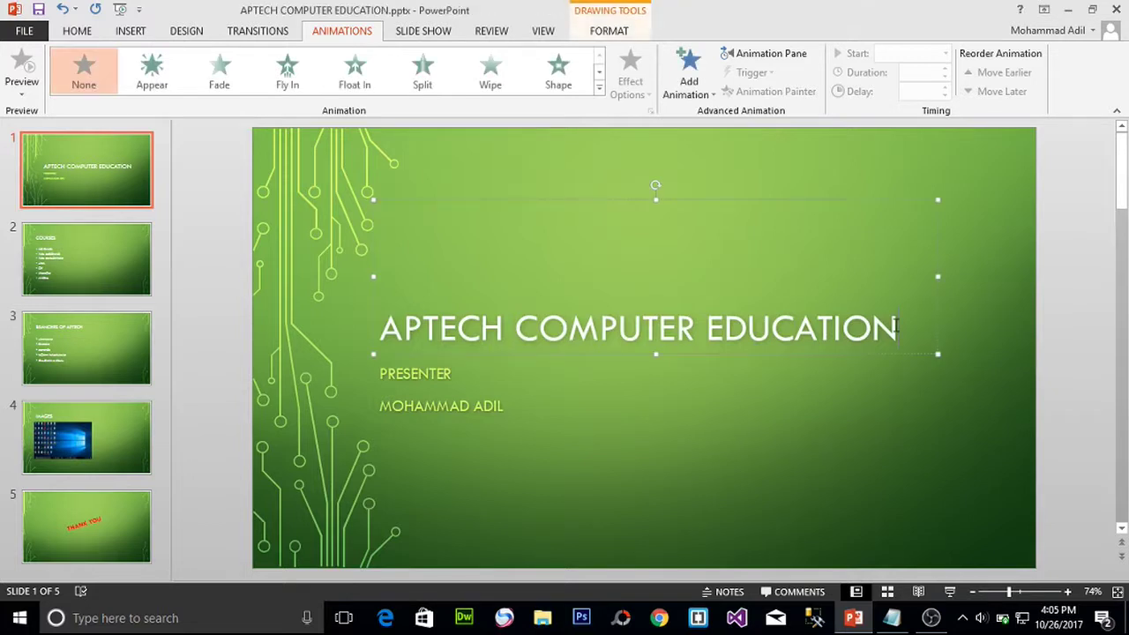
pyautogui.moveTo(895, 326); pyautogui.dragTo(488, 347)
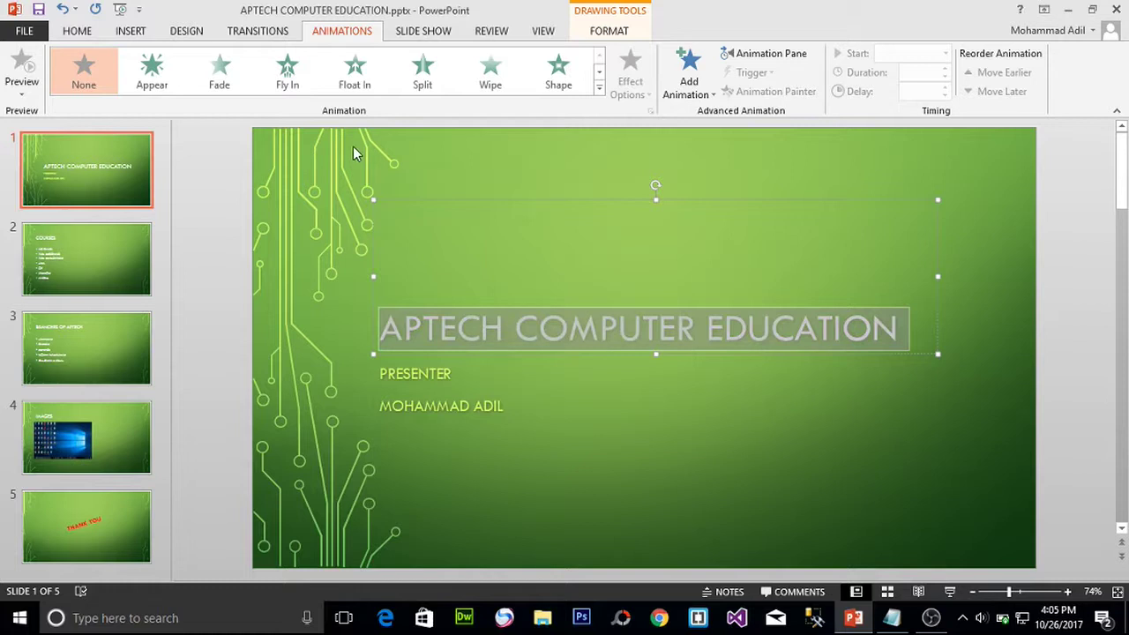
pyautogui.click(599, 89)
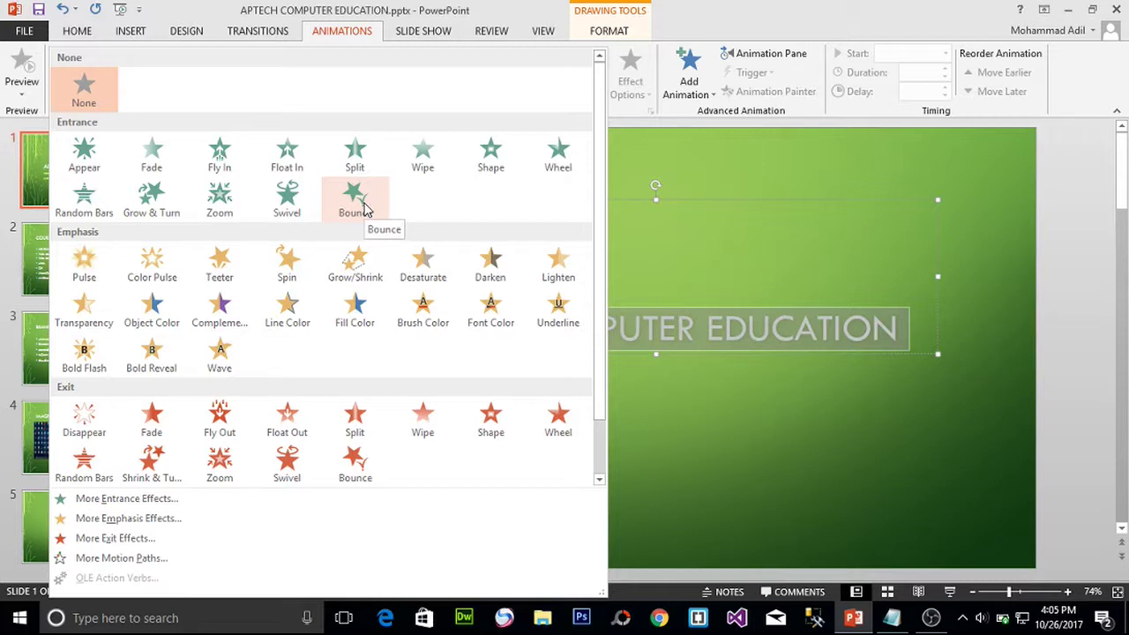
pyautogui.click(361, 208)
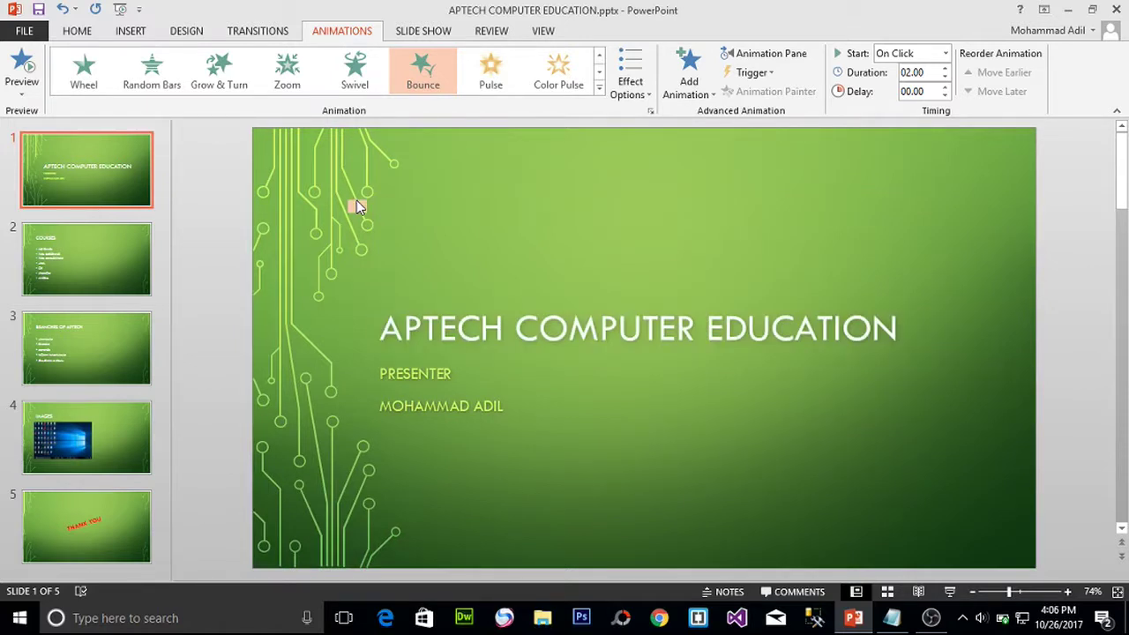
# Step: Apply Grow & Turn to both slide 1 subtitle lines, then move to slide 2, COURSES
pyautogui.click(491, 402)
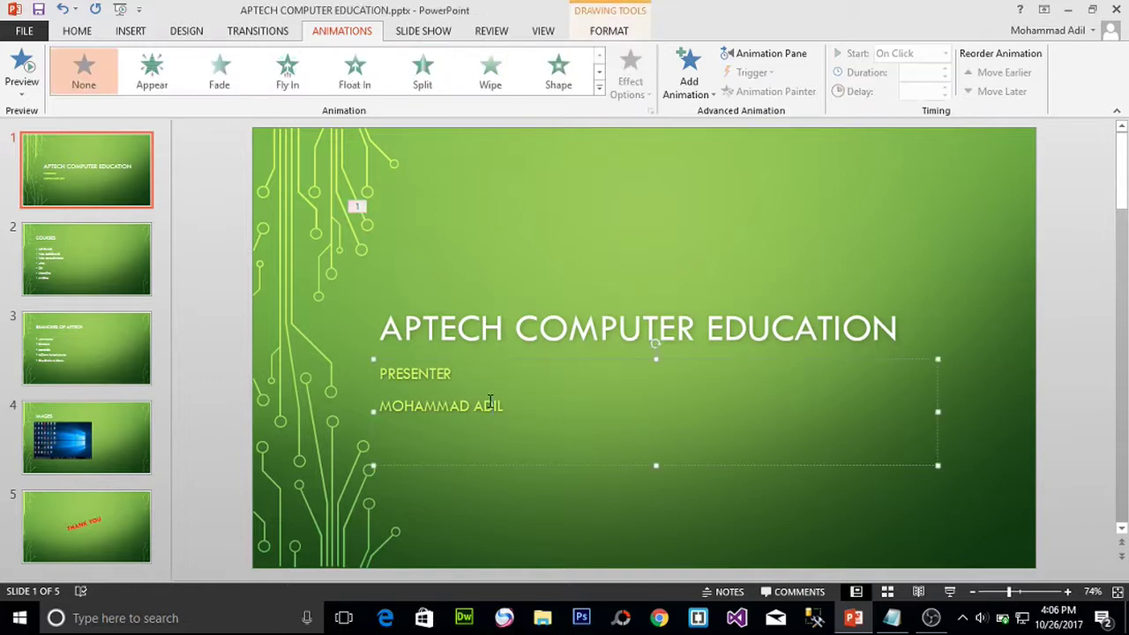
pyautogui.moveTo(519, 410); pyautogui.dragTo(380, 370)
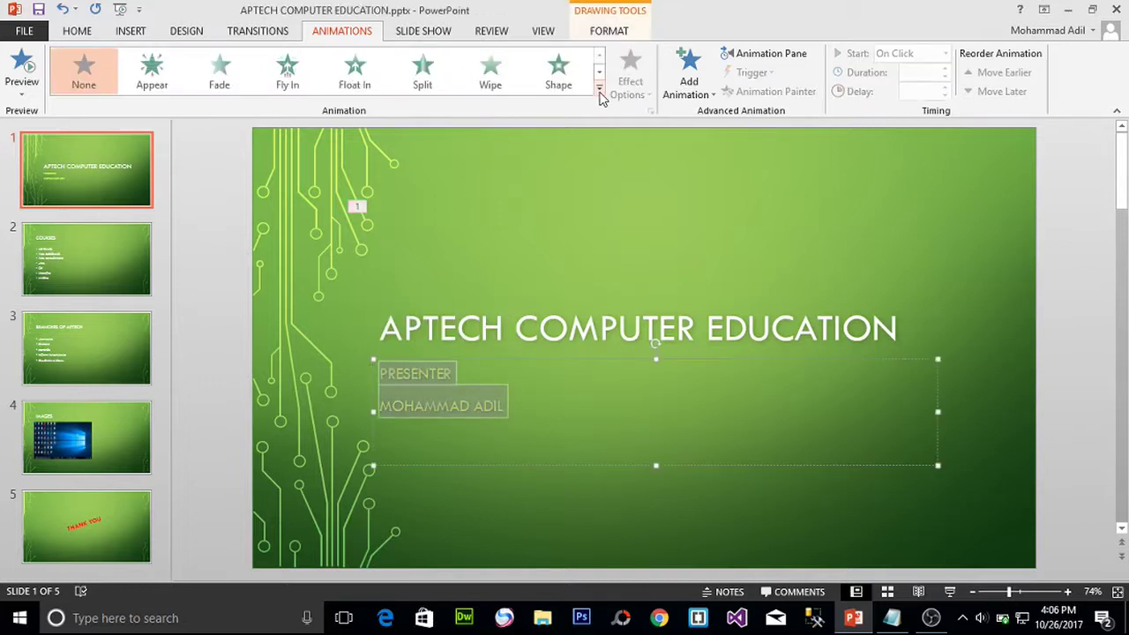
pyautogui.click(599, 87)
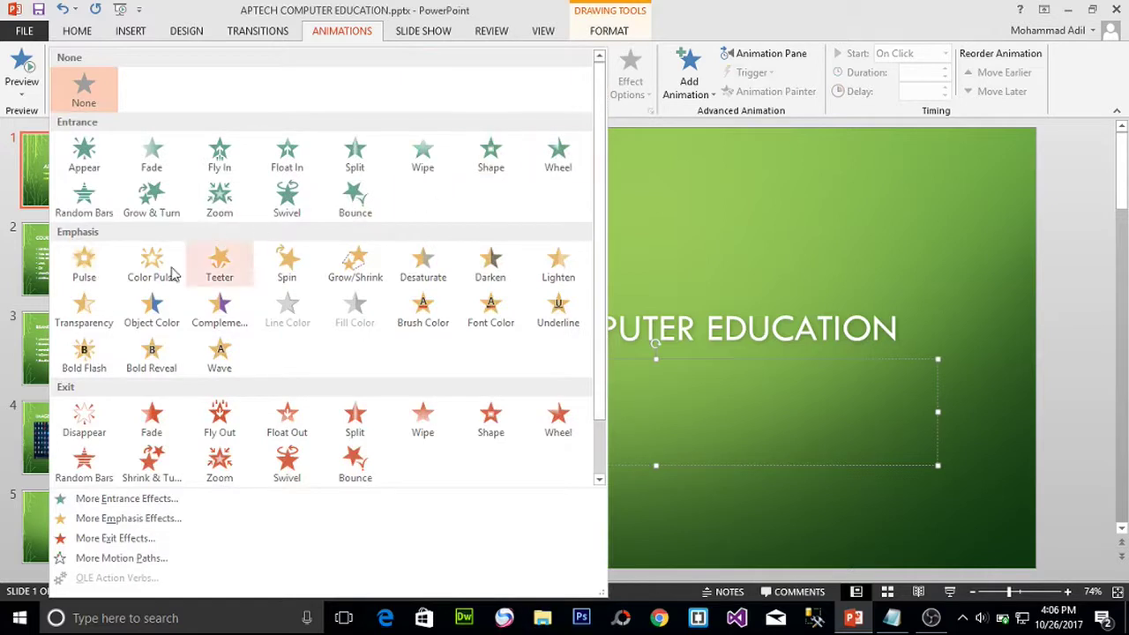
pyautogui.click(165, 196)
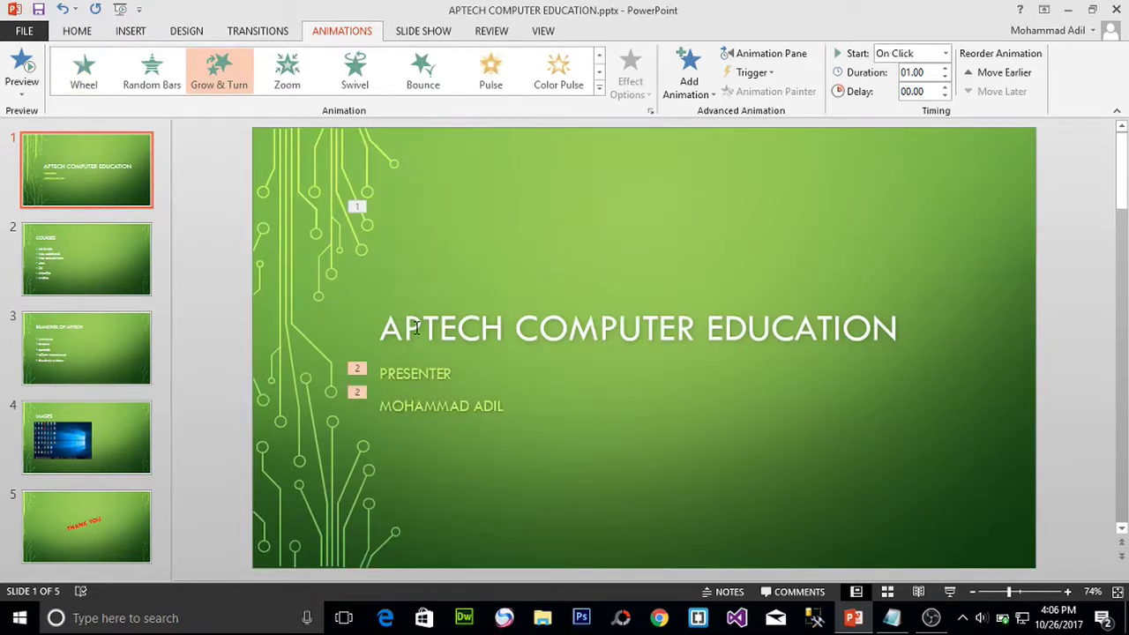
pyautogui.click(100, 251)
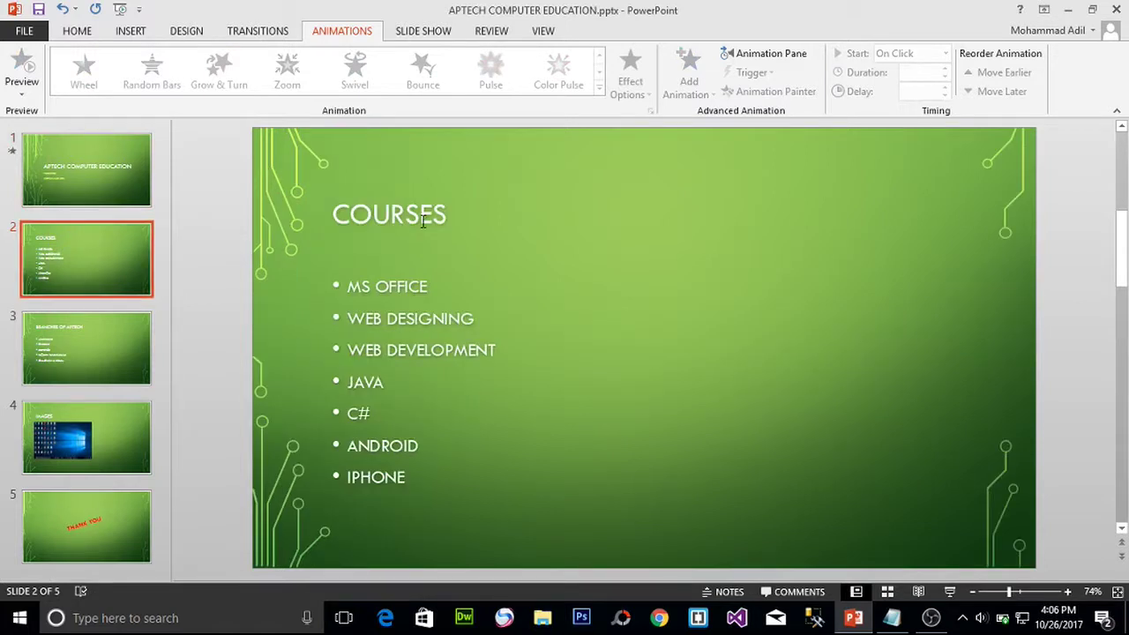
# Step: Apply the Zoom entrance effect to the COURSES title
pyautogui.click(422, 222)
pyautogui.moveTo(459, 217); pyautogui.dragTo(353, 219)
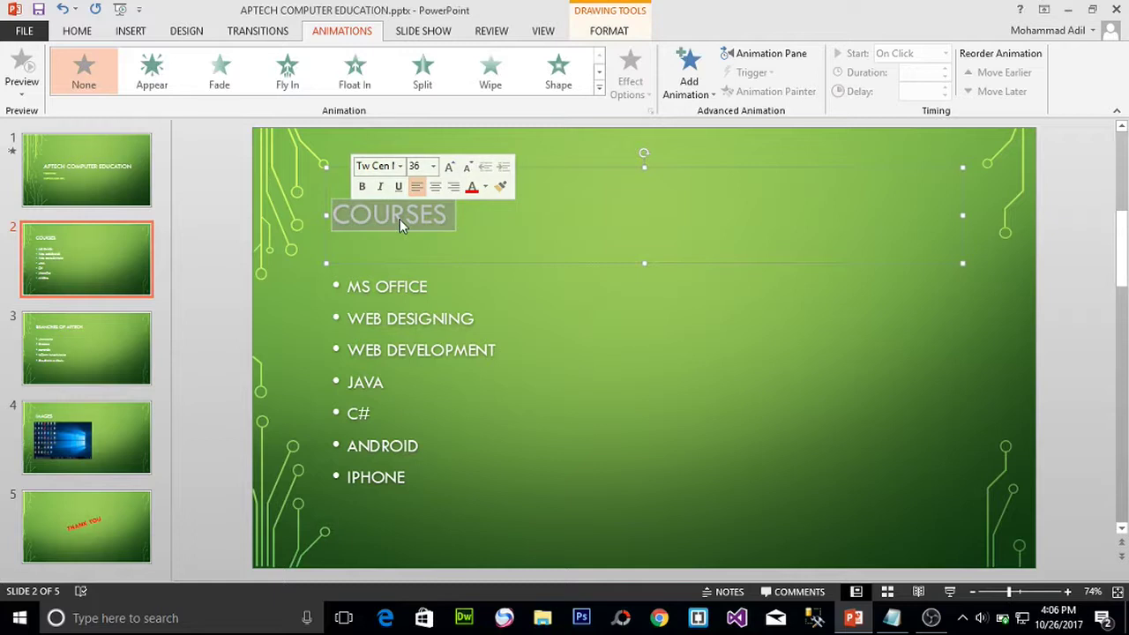
pyautogui.click(600, 92)
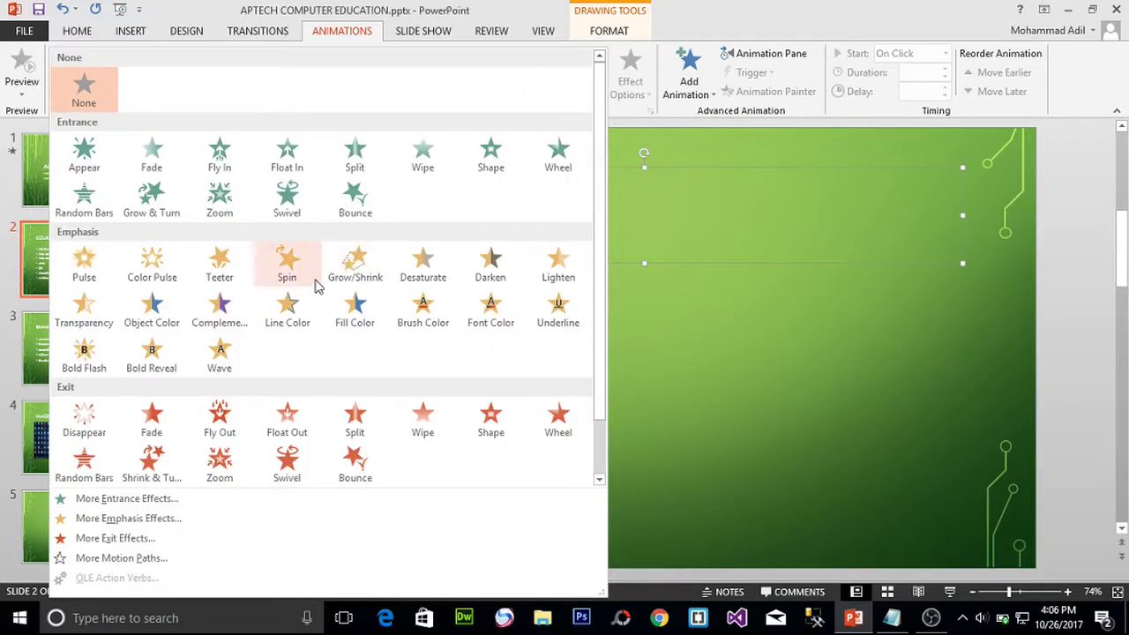
pyautogui.click(226, 201)
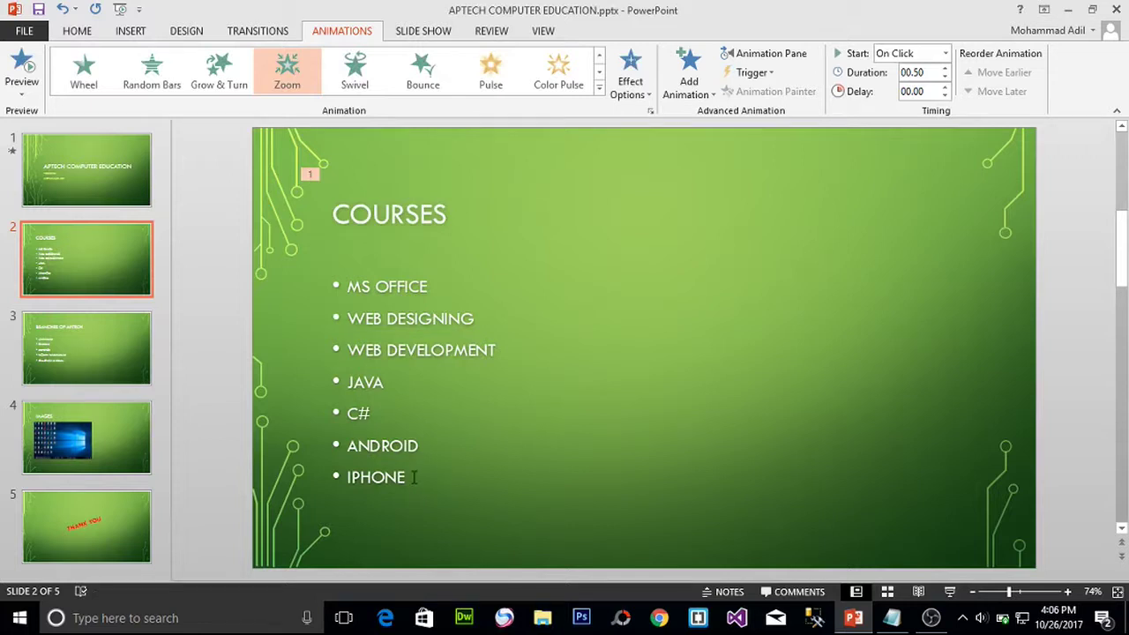
# Step: Apply Spin to the course bullet list, then go back to slide 1
pyautogui.moveTo(414, 477); pyautogui.dragTo(324, 285)
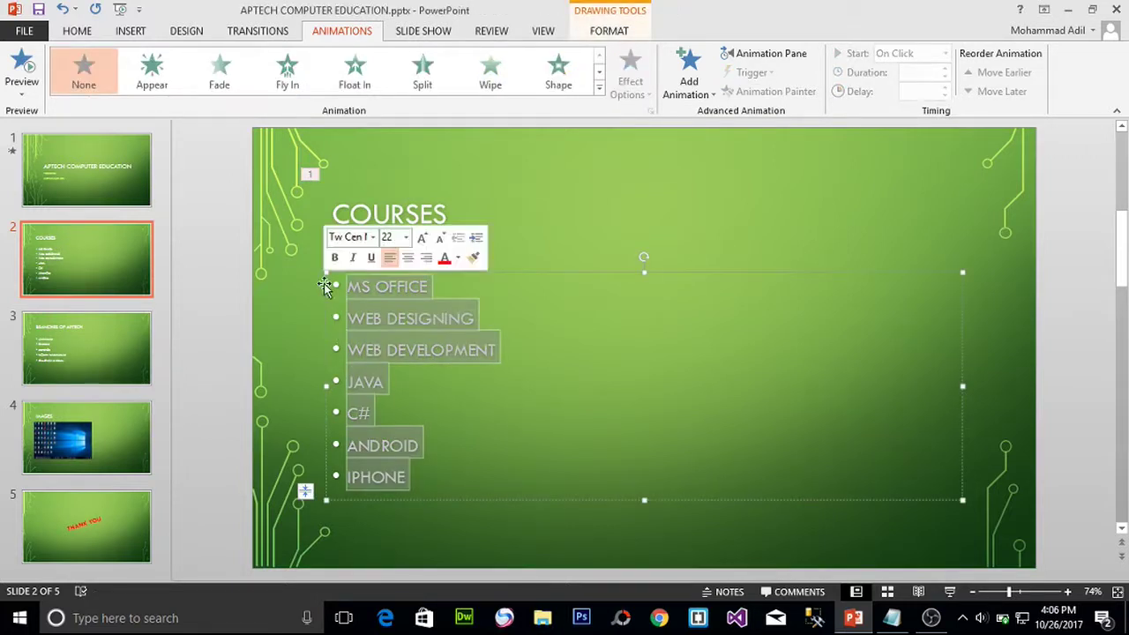
pyautogui.click(600, 87)
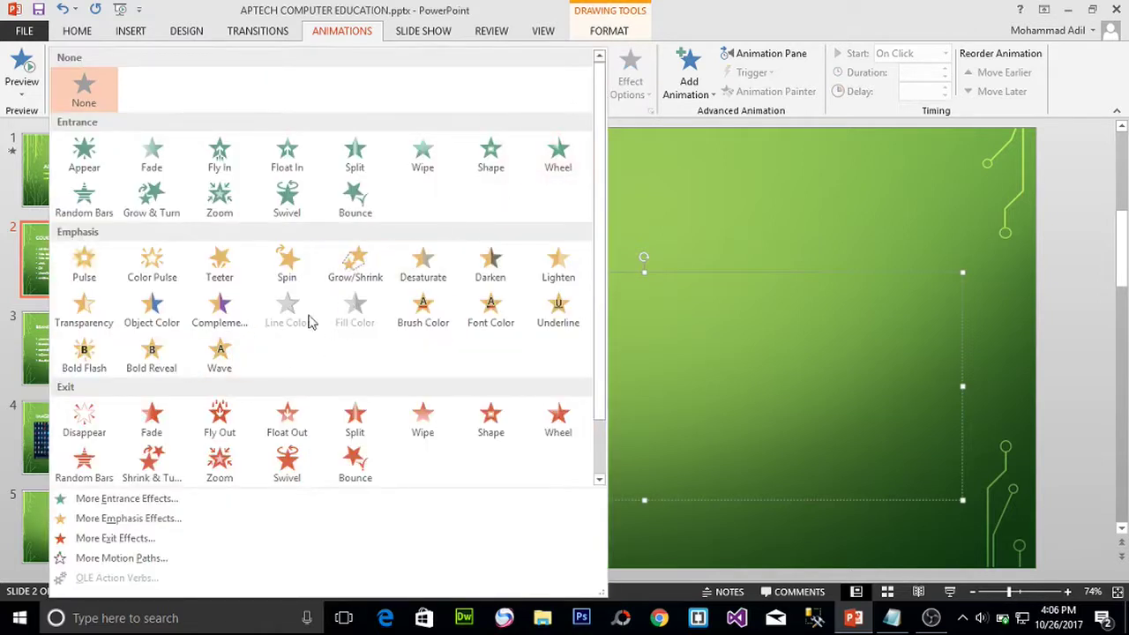
pyautogui.click(290, 270)
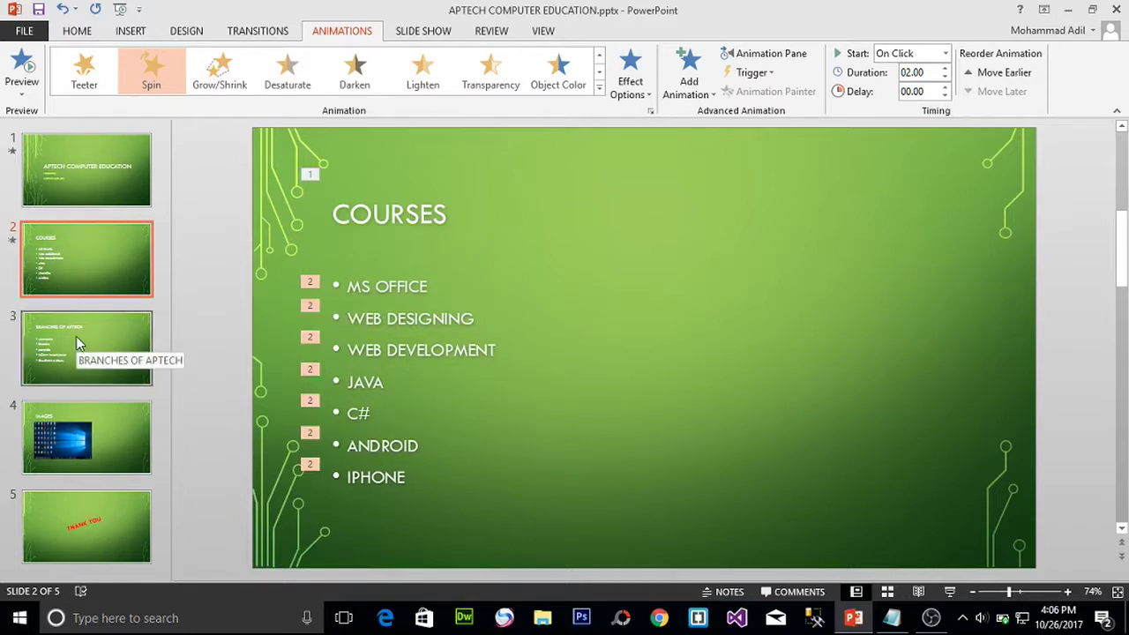
pyautogui.click(88, 182)
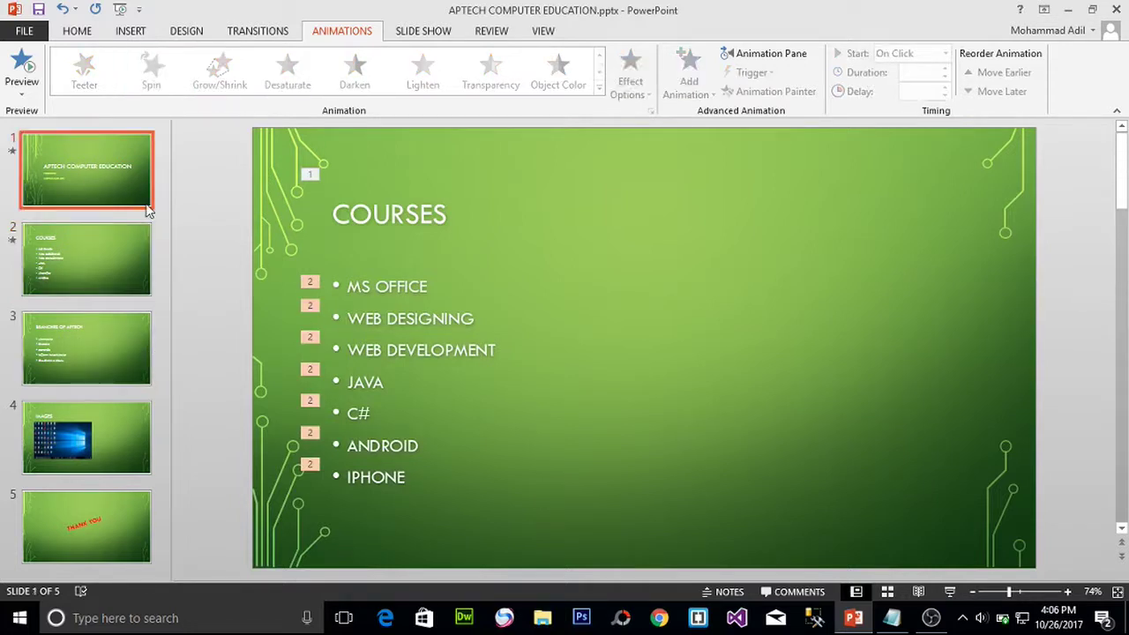
# Step: Play the slideshow through slides 1 and 2 to preview the animations, then exit
pyautogui.click(950, 592)
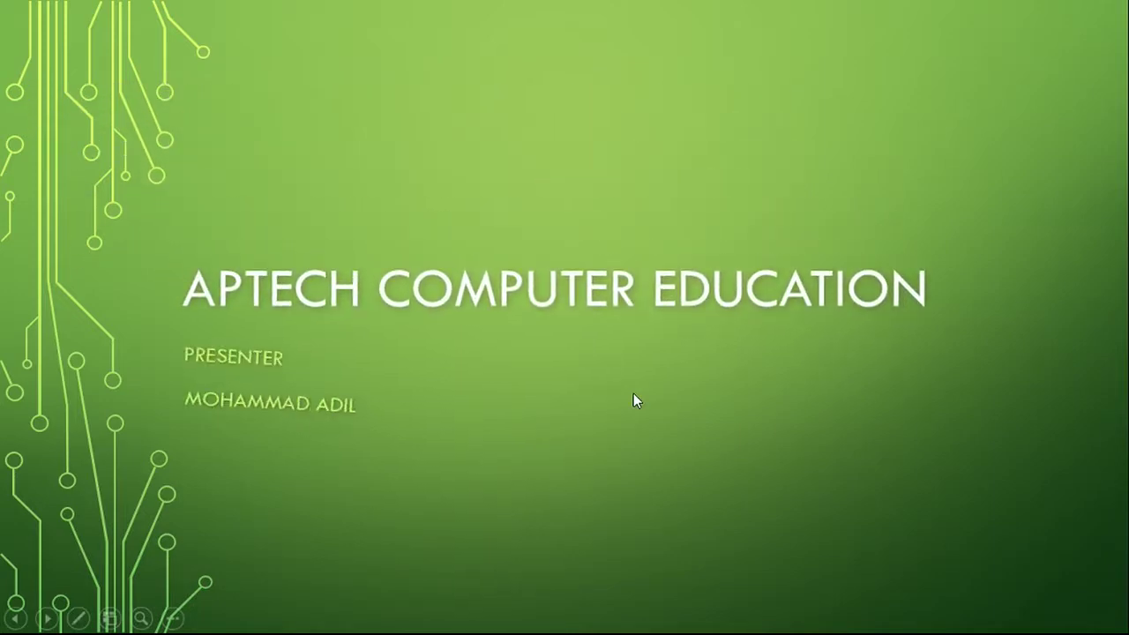
pyautogui.press('Right')
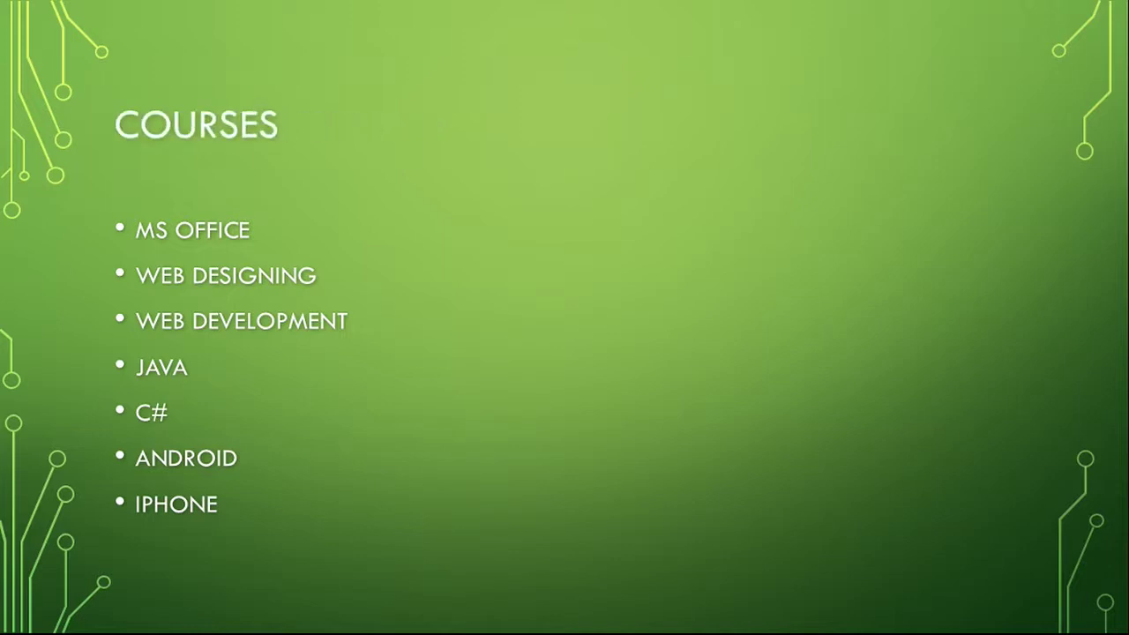
pyautogui.press('Right')
pyautogui.press('Right')
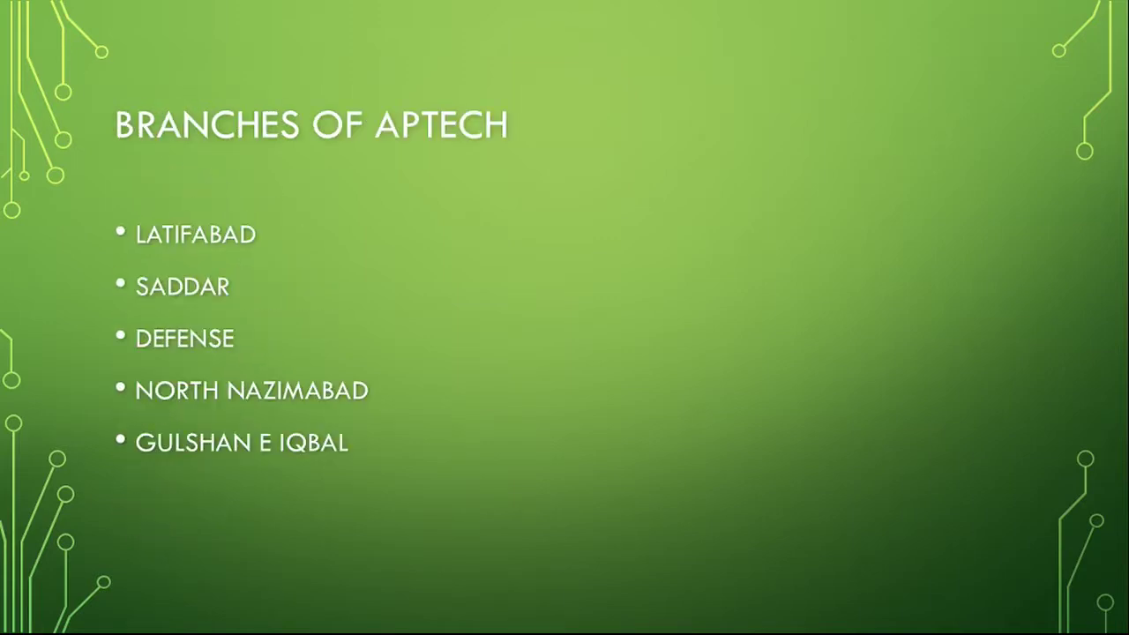
pyautogui.press('Escape')
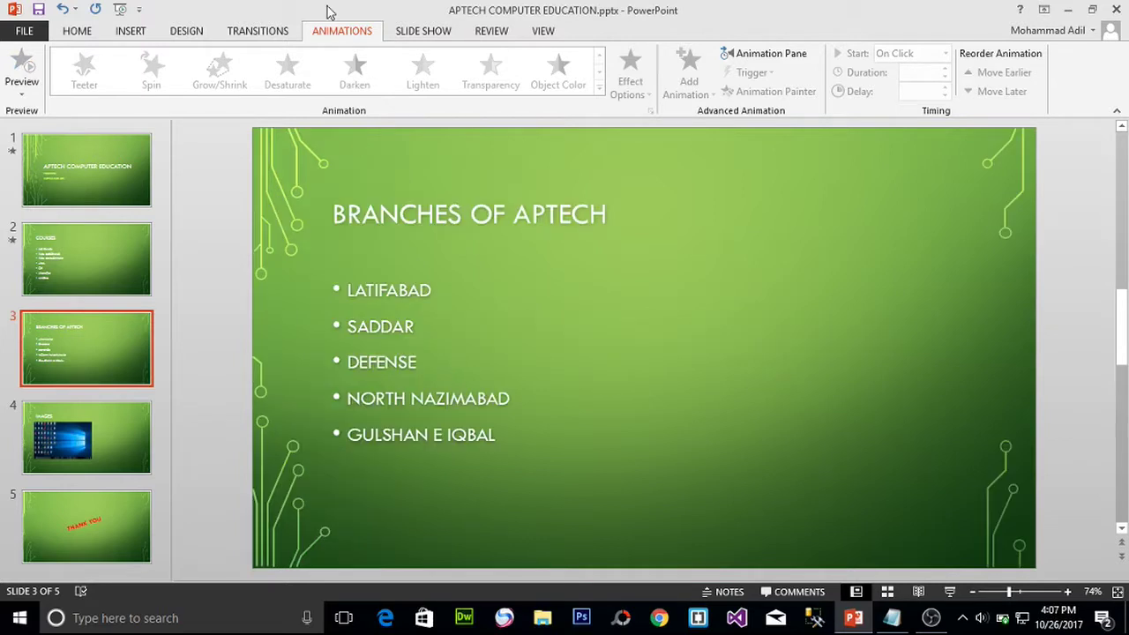
# Step: Show the transition settings and return to slide 1, APTECH COMPUTER EDUCATION
pyautogui.click(267, 33)
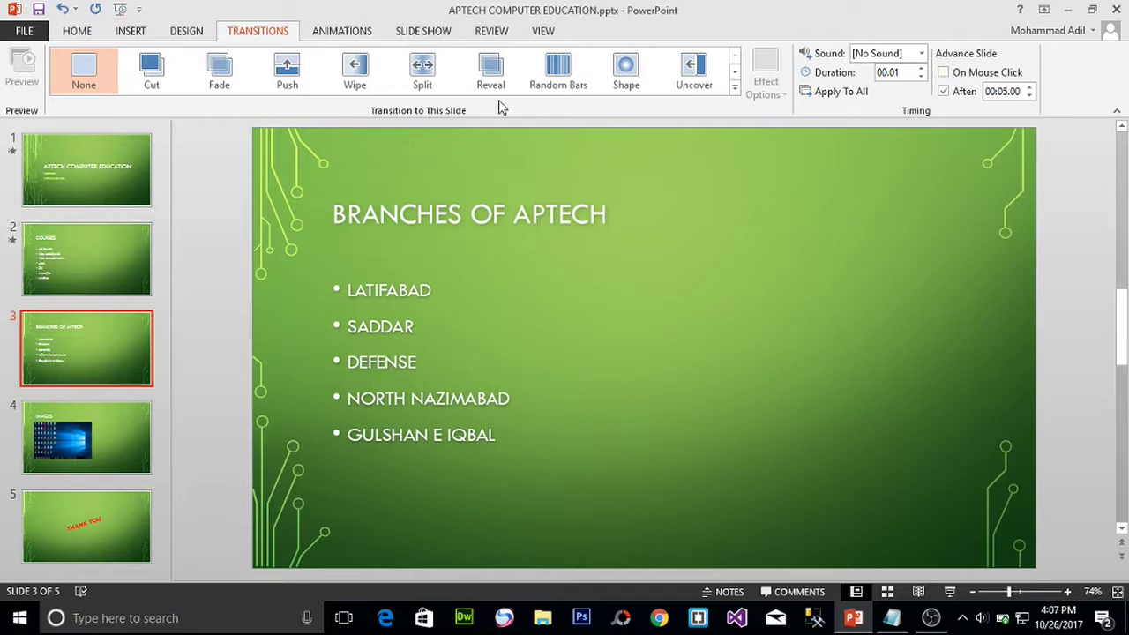
pyautogui.click(128, 168)
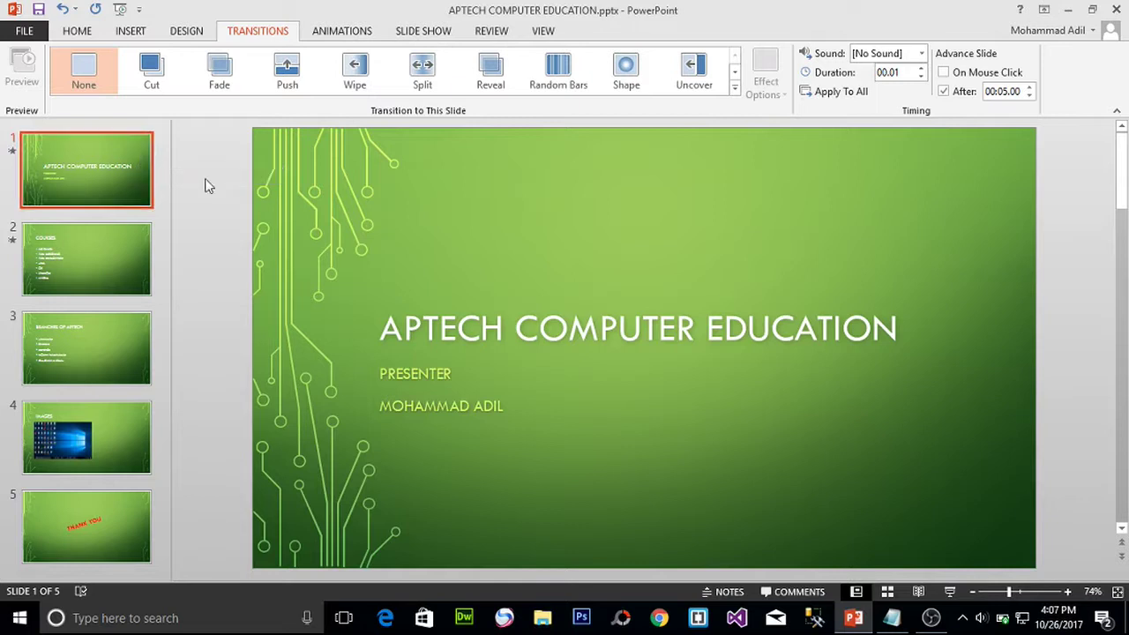
pyautogui.click(929, 621)
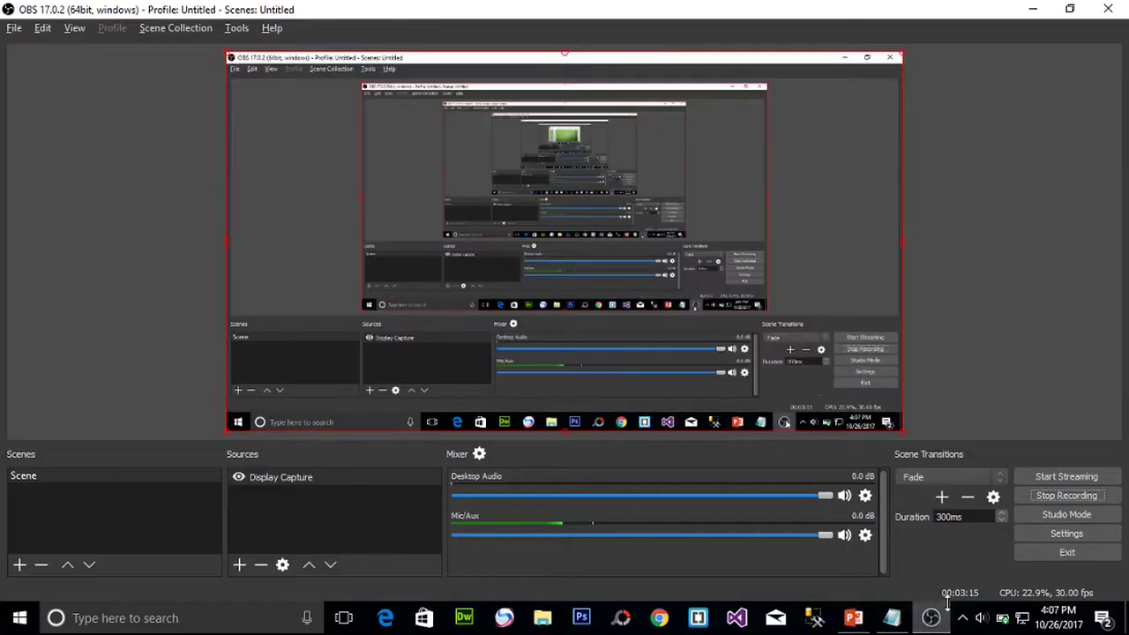